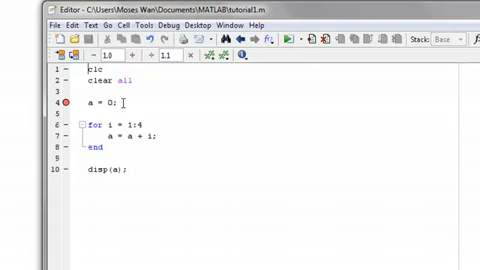
- Run tutorial1.m in debug mode and review the clear all and a = 0 lines
click(289, 40)
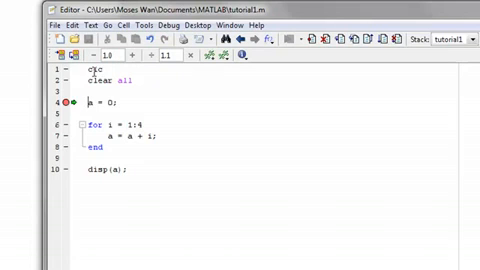
drag(88, 80, 135, 82)
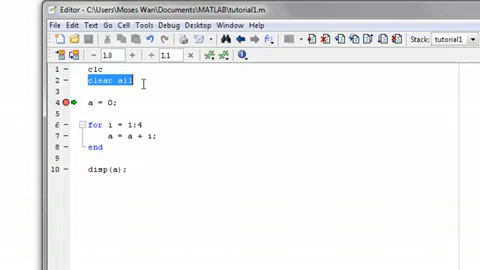
click(140, 92)
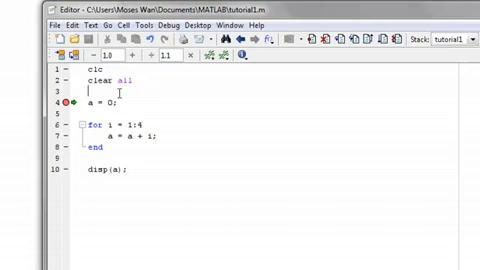
drag(88, 102, 112, 103)
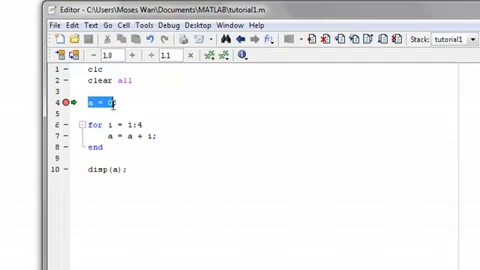
click(130, 103)
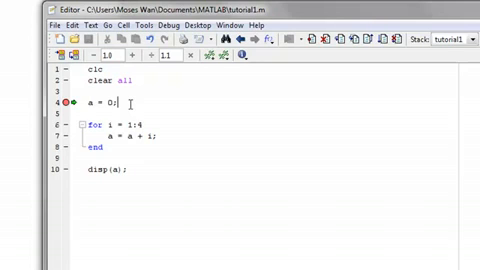
- Step past a = 0 into the for loop, pausing at line 7 with for i = 1 highlighted
key(F10)
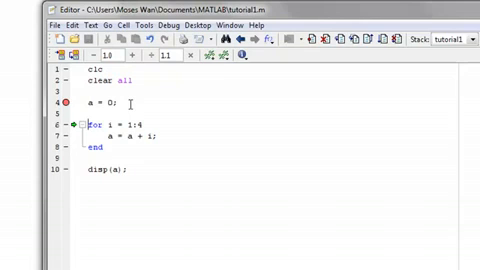
key(F10)
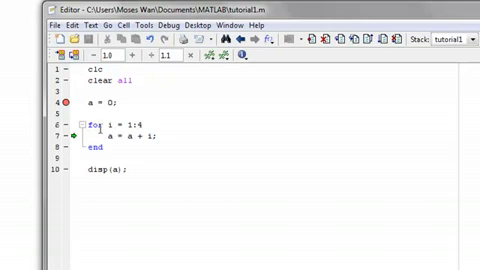
double_click(96, 125)
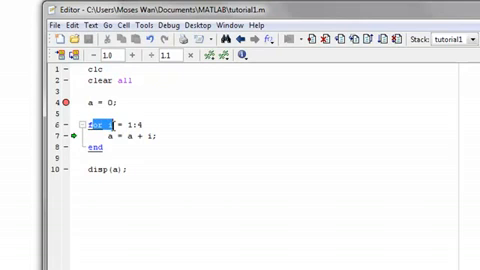
drag(91, 125, 130, 127)
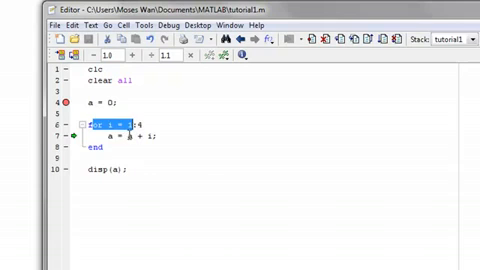
- Inspect variables a and i on line 7 before the first a = a + i executes
click(126, 136)
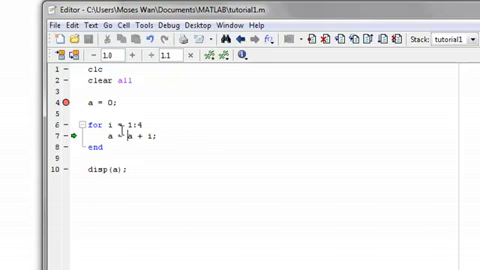
mouse_move(110, 136)
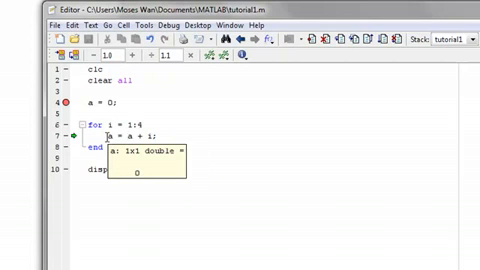
double_click(109, 136)
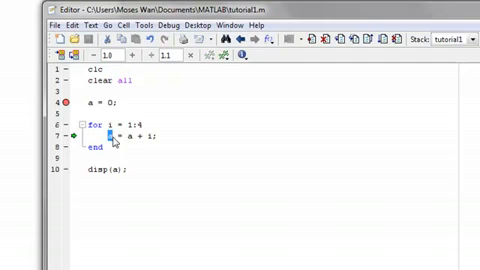
double_click(149, 136)
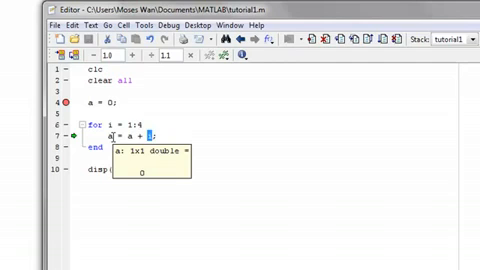
- Step through a = a + i into the next iteration and check that a now holds 1
key(F10)
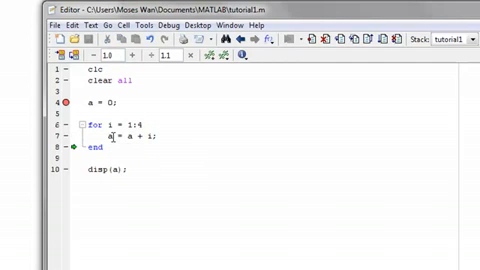
key(F10)
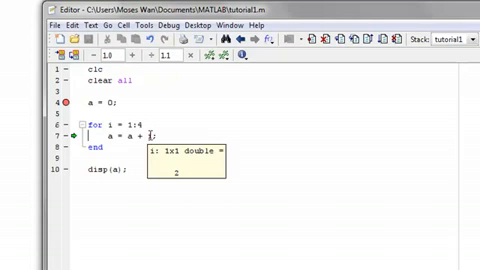
mouse_move(110, 136)
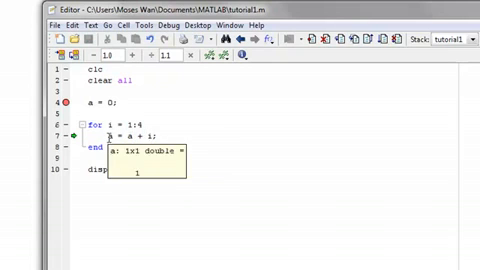
double_click(111, 136)
click(110, 124)
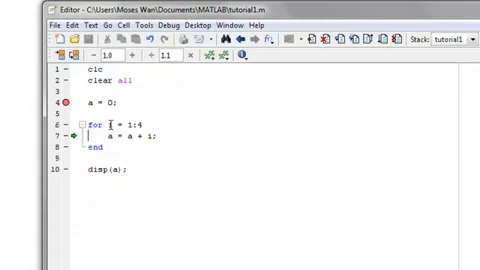
- Step out of the loop to disp(a) and keep the loop's upper bound at 4 on line 6
key(F10)
key(F10)
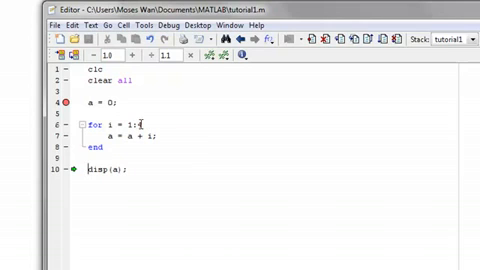
double_click(134, 124)
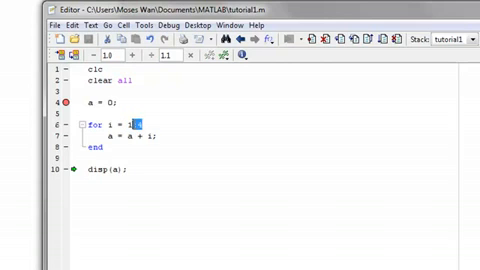
text(1)
key(BackSpace)
text(4)
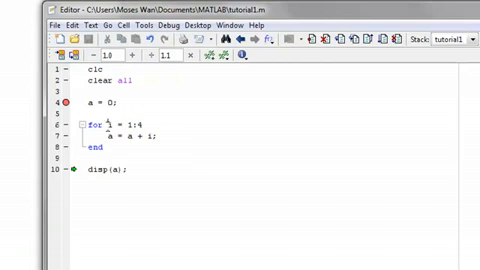
key(BackSpace)
text(5)
key(BackSpace)
text(4)
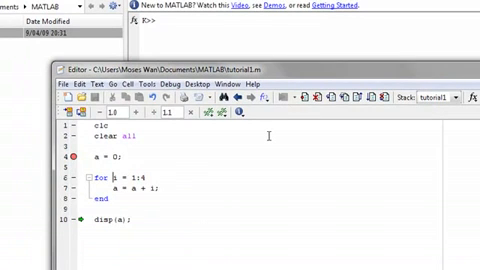
- Execute disp(a) so the Command Window shows the final value 10
key(F10)
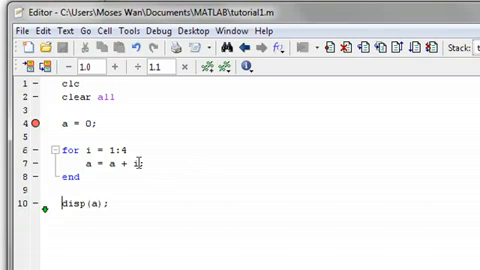
- Replace the for loop with while a < 6, a = a + 1; end and save, exiting debug mode
mouse_move(87, 177)
mouse_down()
mouse_move(47, 160)
mouse_move(50, 152)
mouse_up()
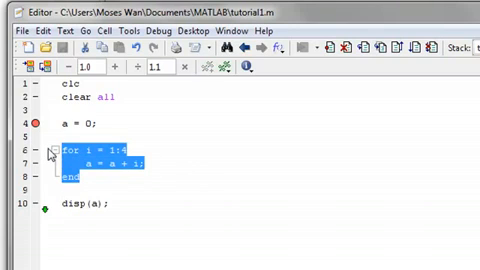
text(whil)
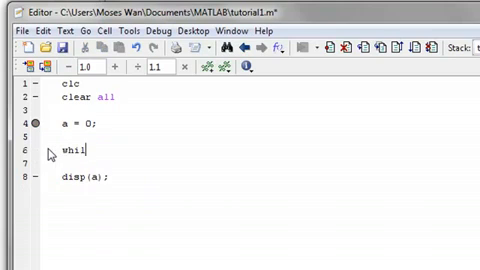
text(e a <)
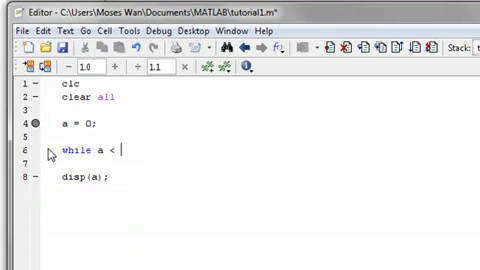
text( 6)
key(Return)
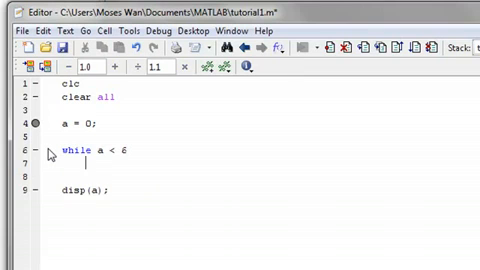
text(a = a )
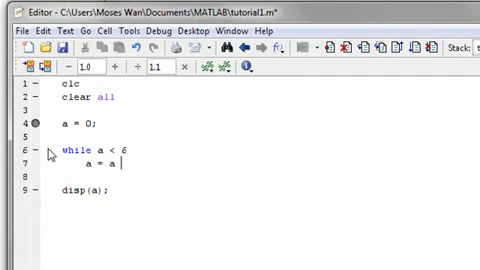
text(+ 1;)
key(Return)
text(end)
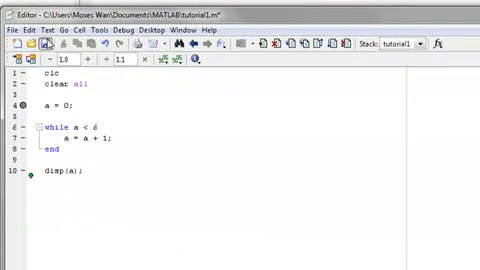
click(44, 43)
click(287, 233)
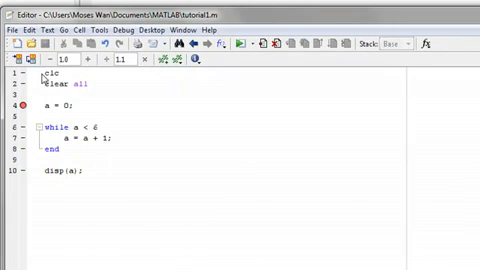
double_click(51, 73)
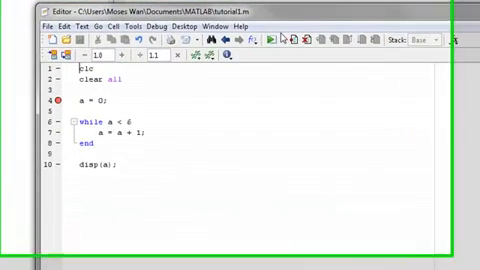
- Run the rewritten tutorial1.m until it stops at the line 4 breakpoint
click(289, 42)
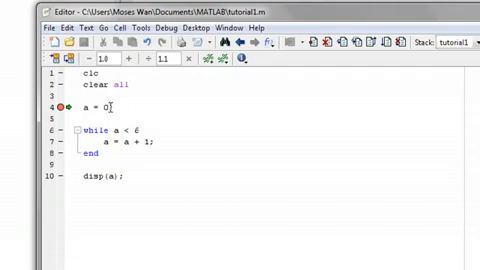
- Step to the while line and review the condition a < 6 and the body a = a + 1
key(F10)
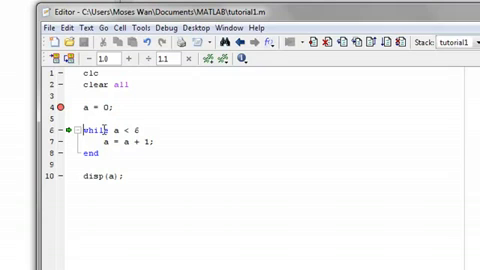
drag(83, 130, 140, 130)
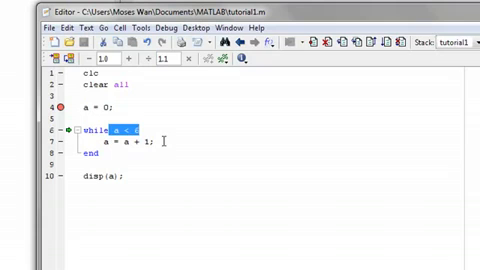
click(113, 141)
drag(104, 141, 153, 141)
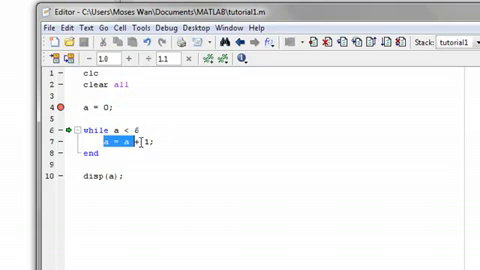
click(143, 130)
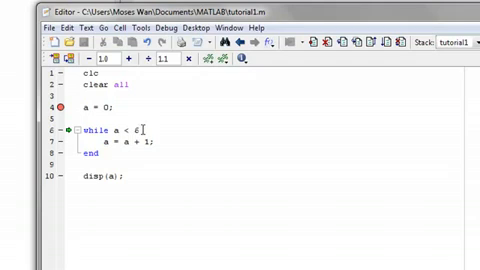
key(BackSpace)
text(6)
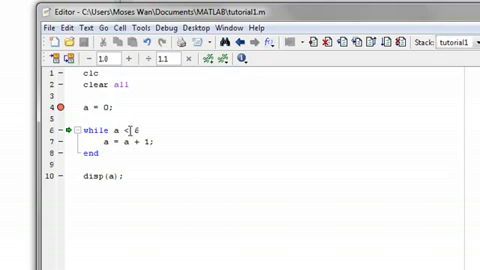
- Step into the while loop body at line 7 with a still 0, keeping the condition a < 6
mouse_move(116, 130)
drag(115, 130, 143, 131)
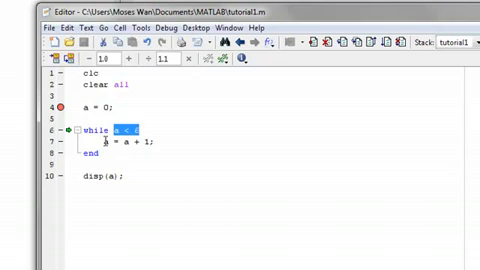
click(106, 141)
drag(106, 141, 152, 141)
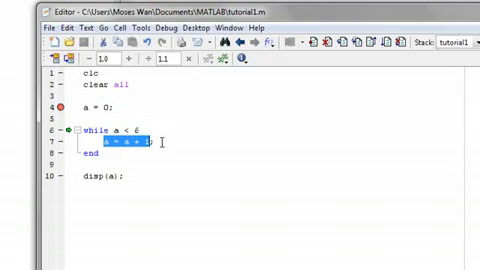
click(160, 142)
key(F10)
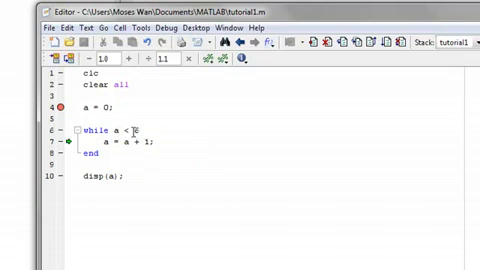
drag(112, 130, 143, 130)
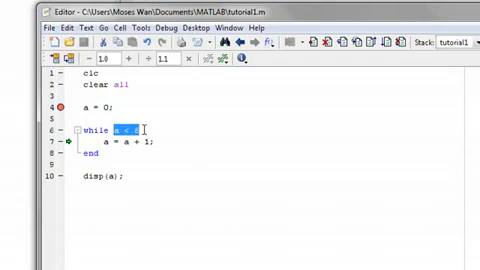
- Execute a = a + 1 once so a becomes 1, returning to the while condition
click(152, 141)
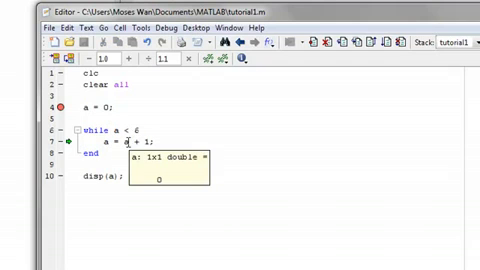
key(F10)
key(F10)
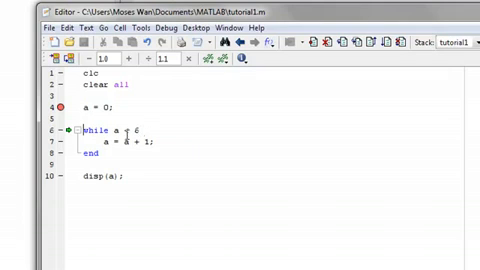
drag(104, 141, 150, 141)
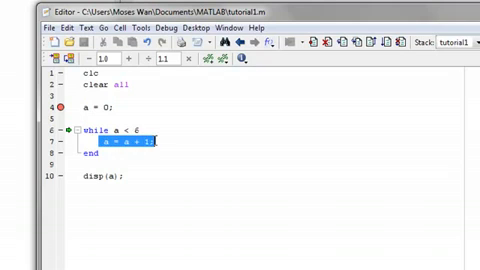
click(103, 131)
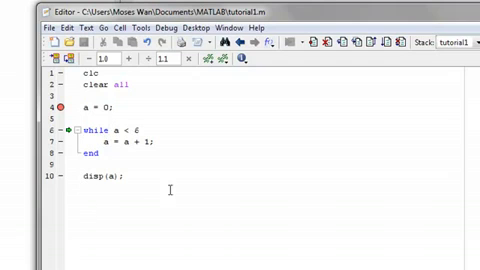
drag(93, 176, 129, 178)
click(129, 178)
- Step through the remaining while-loop passes until a reaches 6 and execution pauses at disp(a)
key(F10)
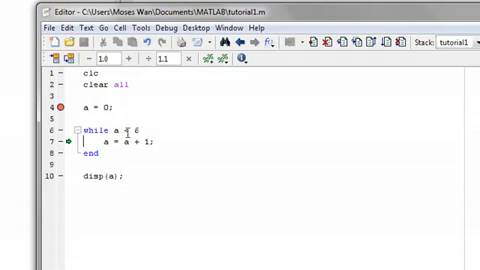
key(F10)
key(F10)
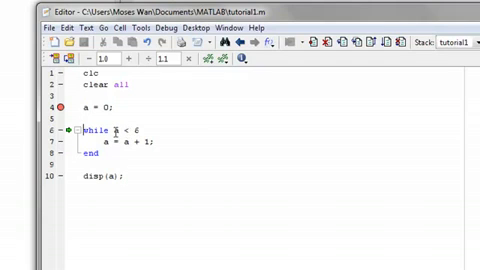
key(F10)
key(F10)
key(F10)
key(F10)
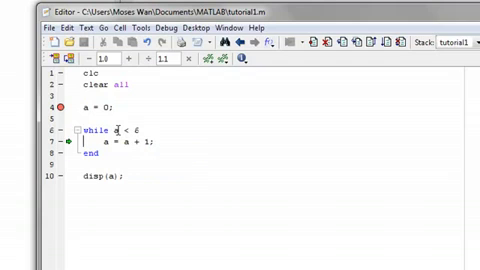
key(F10)
mouse_move(116, 131)
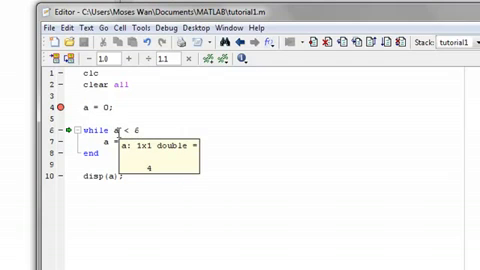
key(F10)
key(F10)
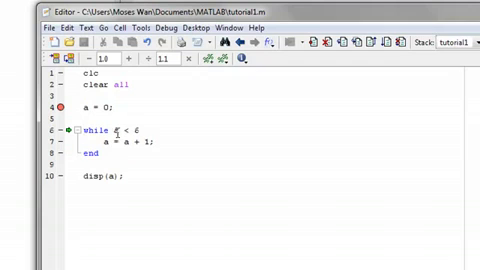
key(F10)
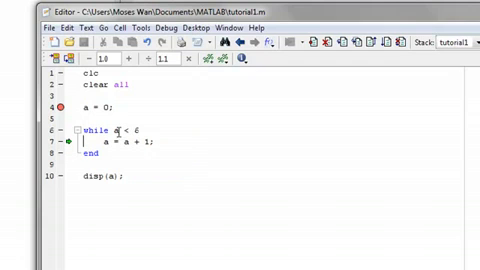
key(F10)
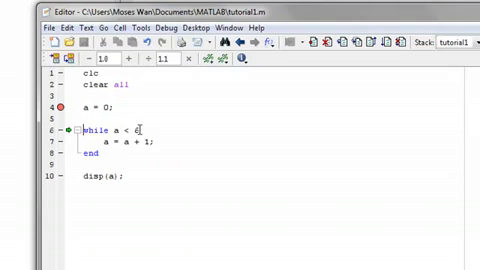
key(BackSpace)
- Step out of the while loop with a at 6, pausing at disp(a) on line 10
key(F10)
mouse_move(112, 176)
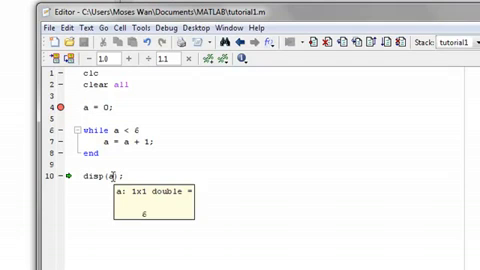